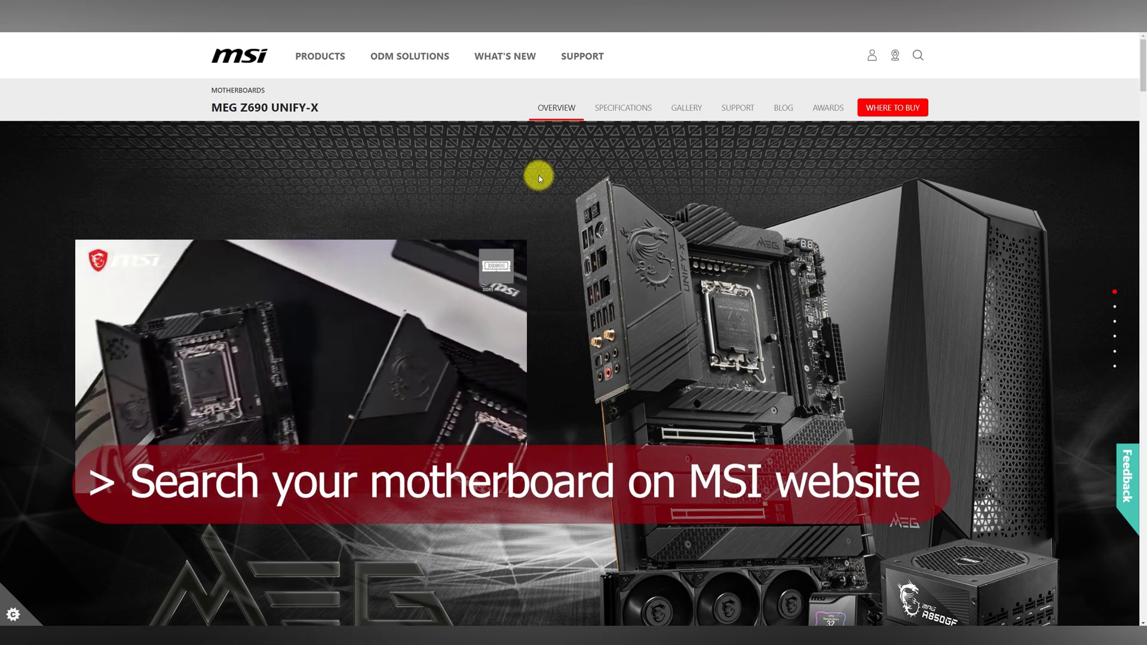
- Open the MEG Z690 UNIFY-X support compatibility page's Memory list, showing 50 entries per page
click(743, 110)
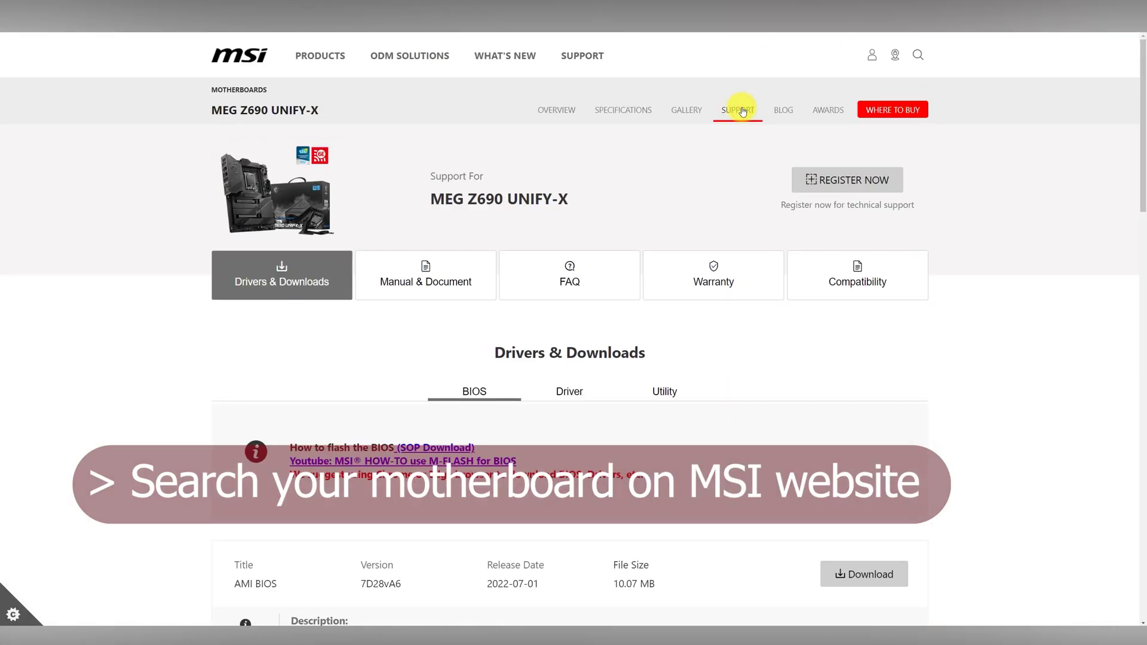
click(842, 272)
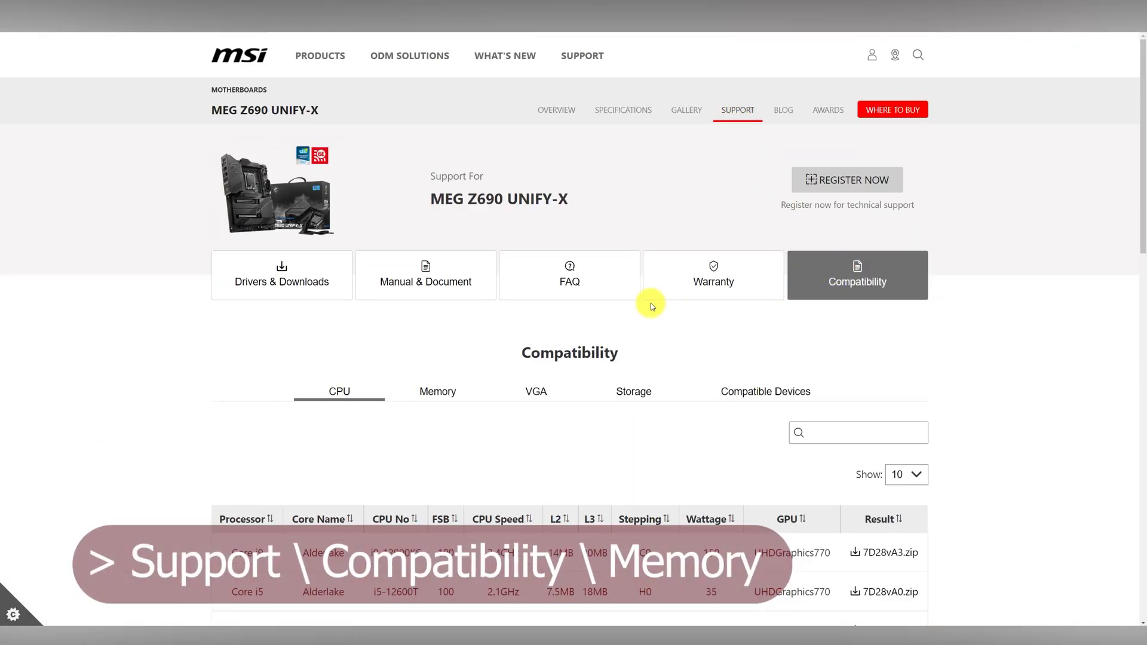
click(451, 391)
scroll(574, 359, down, 3)
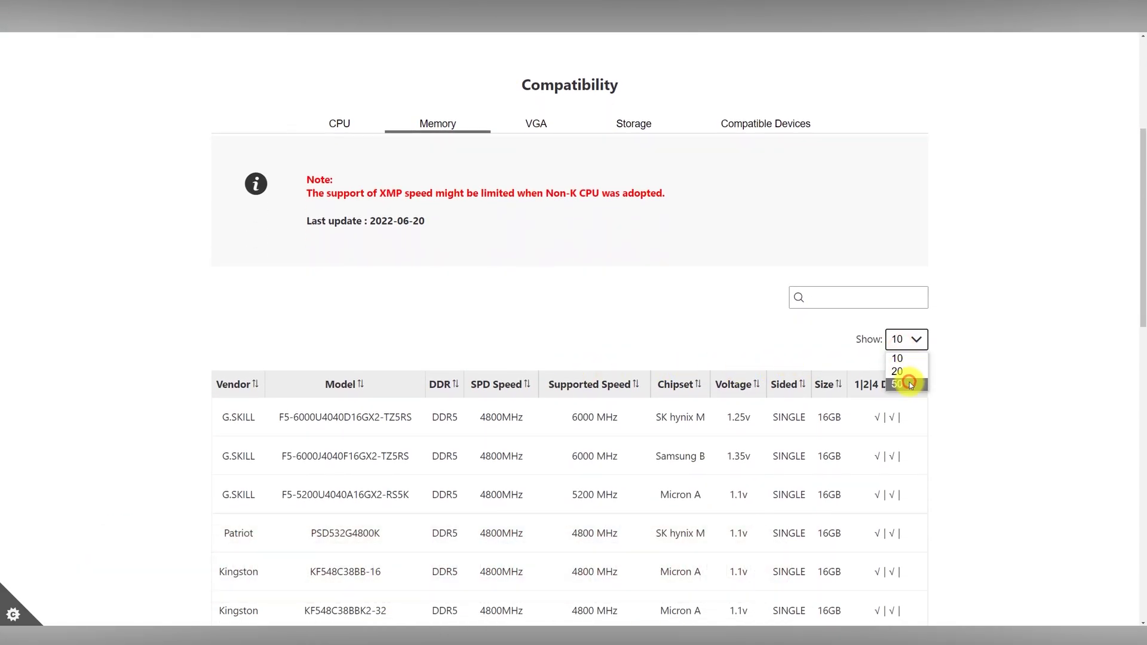
click(905, 384)
scroll(1016, 372, down, 3)
scroll(1017, 372, down, 3)
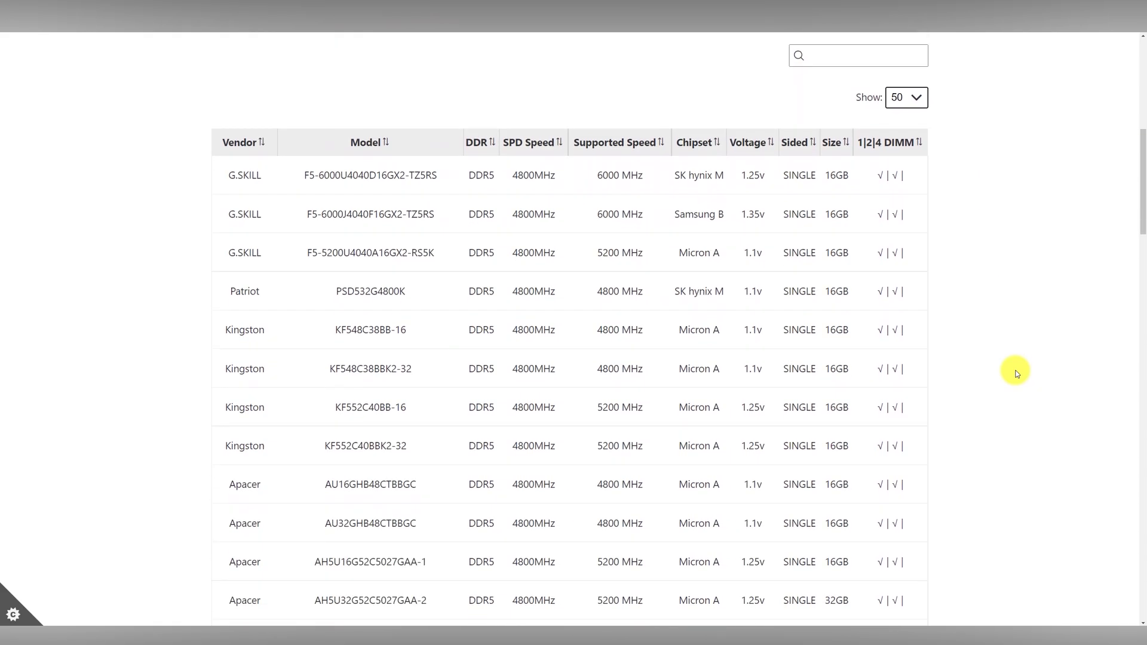
scroll(1017, 372, down, 3)
scroll(1017, 372, down, 3)
scroll(1016, 372, down, 3)
scroll(1016, 372, down, 3)
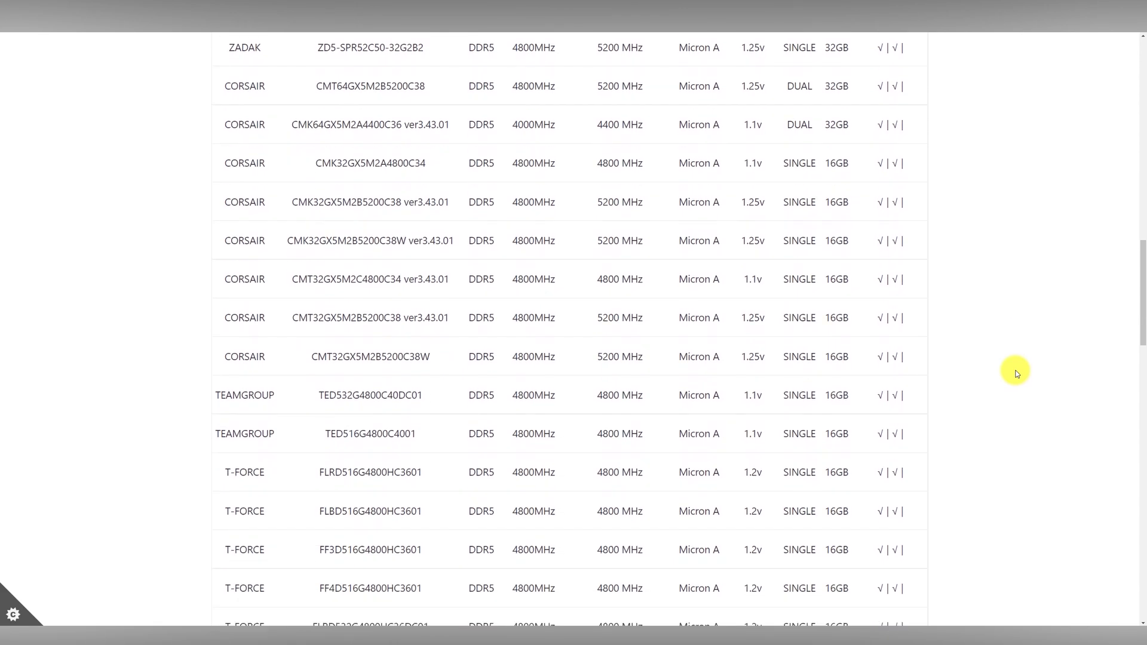
scroll(1017, 372, down, 3)
scroll(1017, 372, down, 3)
scroll(1017, 372, down, 3)
scroll(1017, 372, down, 3)
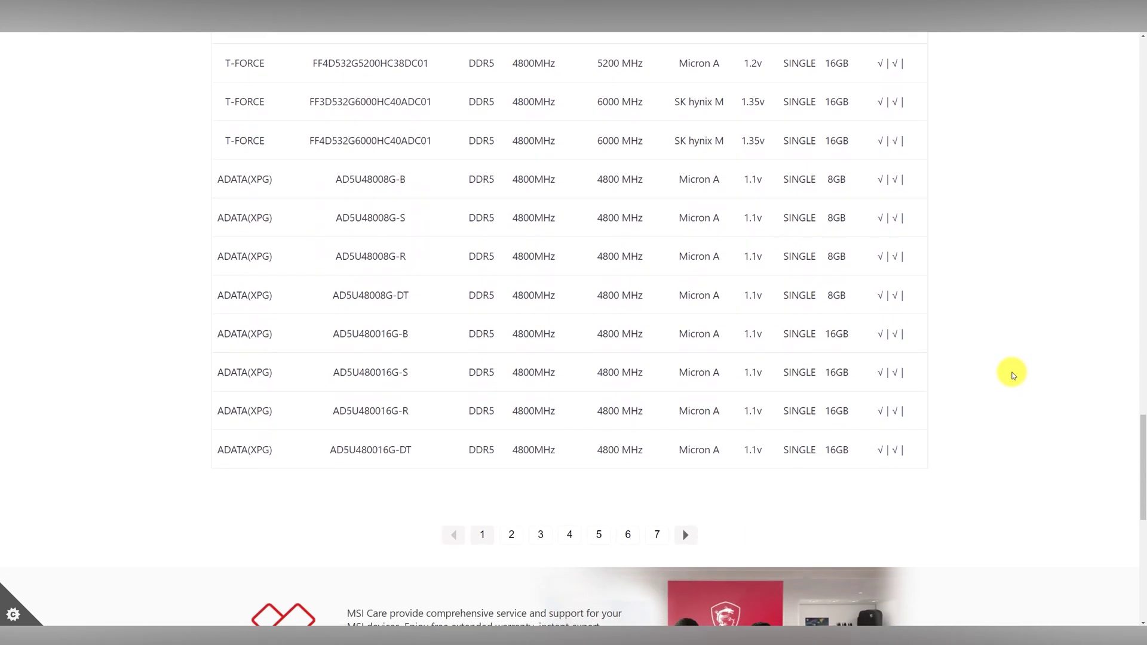
scroll(1013, 375, down, 2)
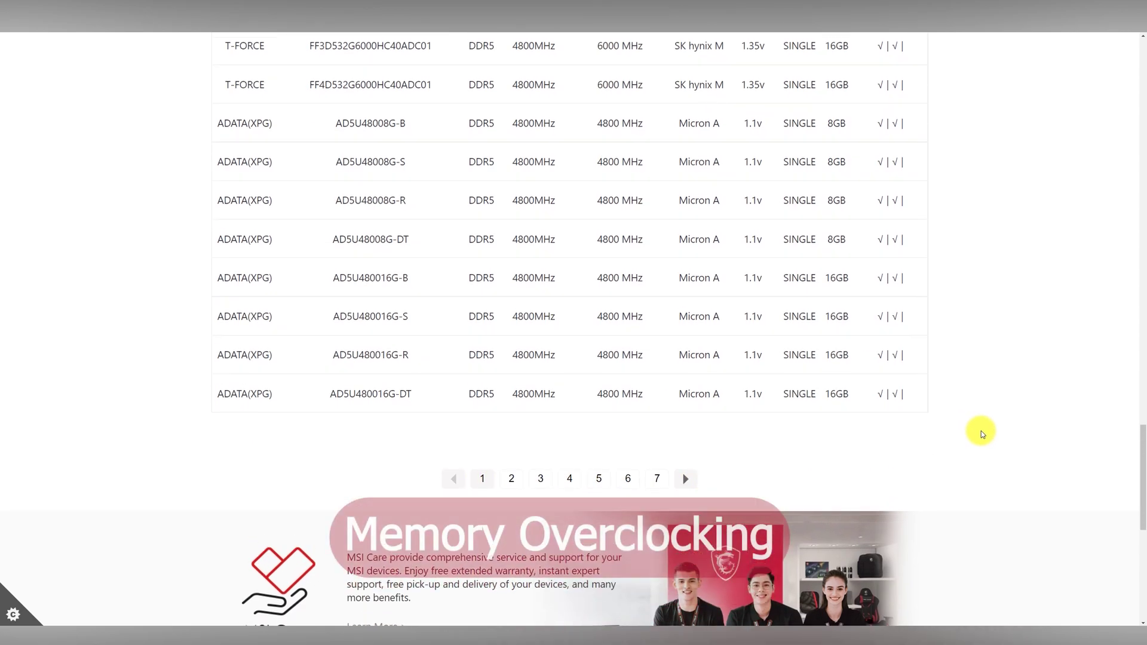
scroll(982, 431, up, 3)
scroll(982, 432, up, 3)
scroll(982, 431, up, 3)
scroll(981, 432, up, 5)
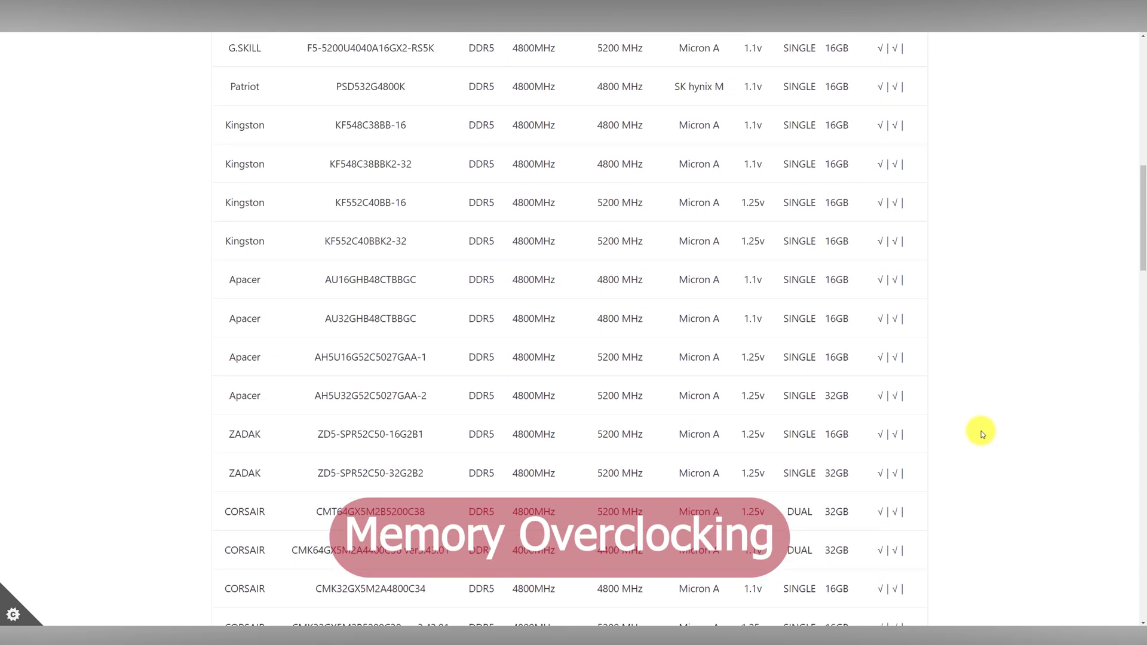
scroll(981, 431, up, 5)
scroll(981, 431, up, 4)
scroll(981, 432, up, 3)
scroll(981, 431, up, 3)
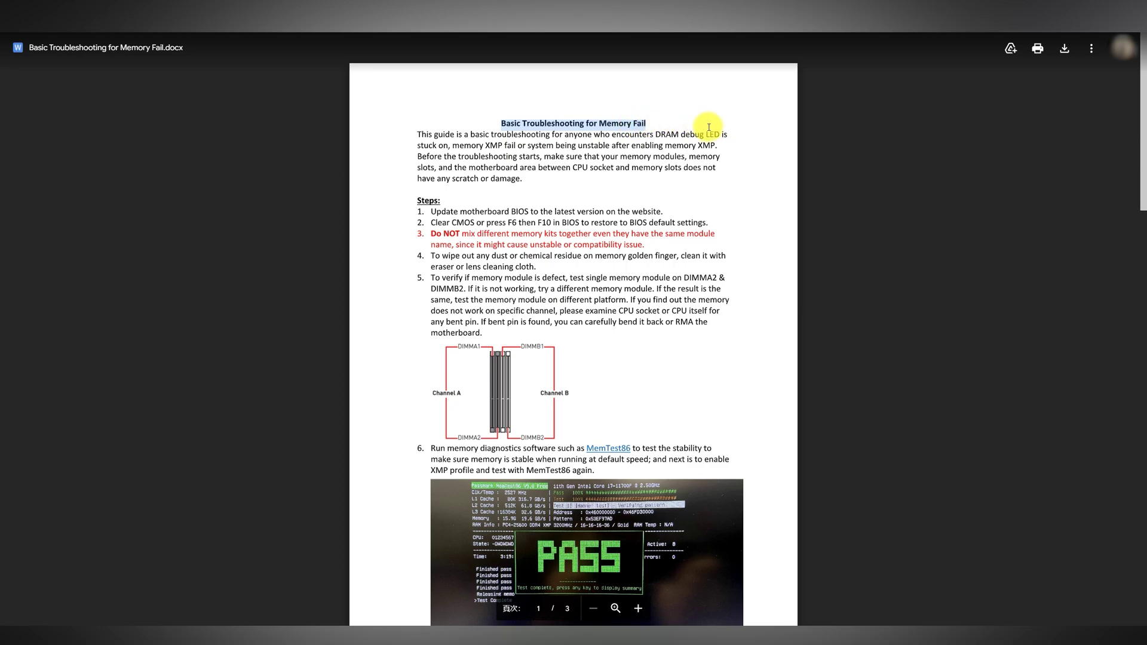
scroll(596, 267, down, 3)
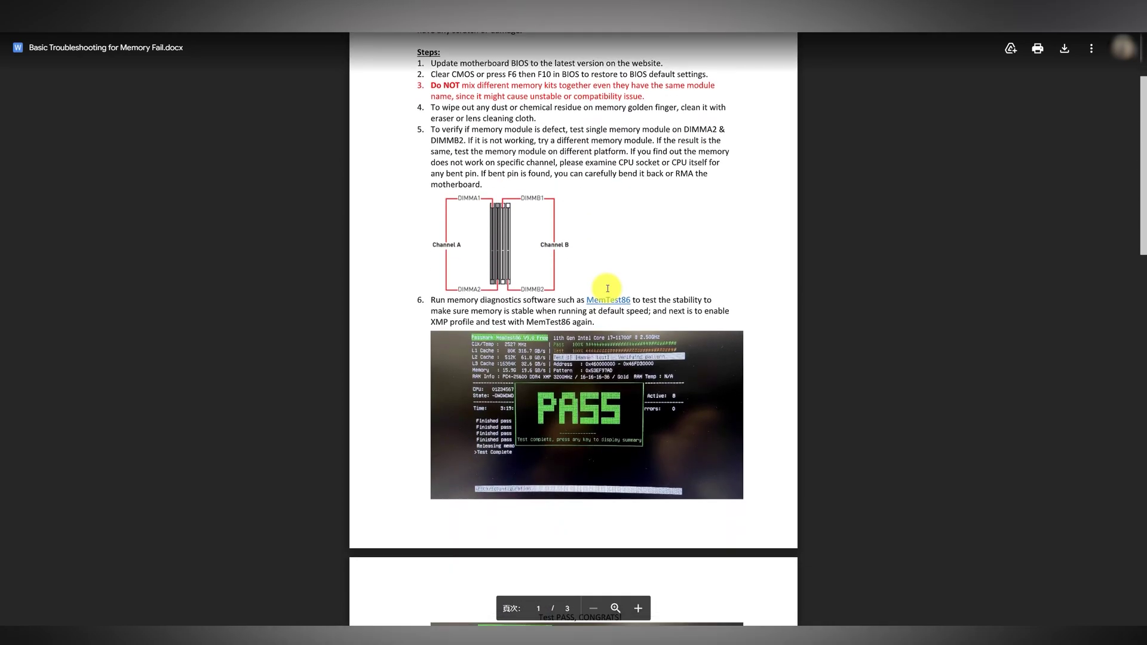
scroll(608, 288, down, 3)
scroll(607, 289, down, 3)
scroll(608, 289, down, 4)
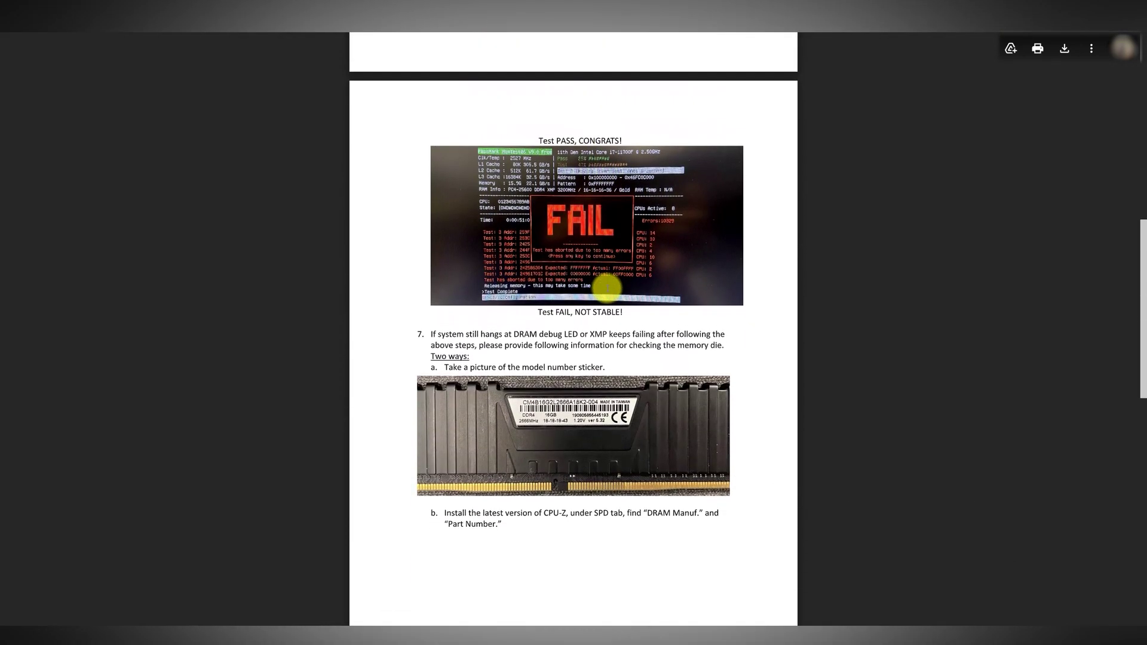
scroll(607, 289, down, 3)
scroll(608, 289, down, 2)
scroll(608, 290, up, 3)
scroll(607, 290, up, 4)
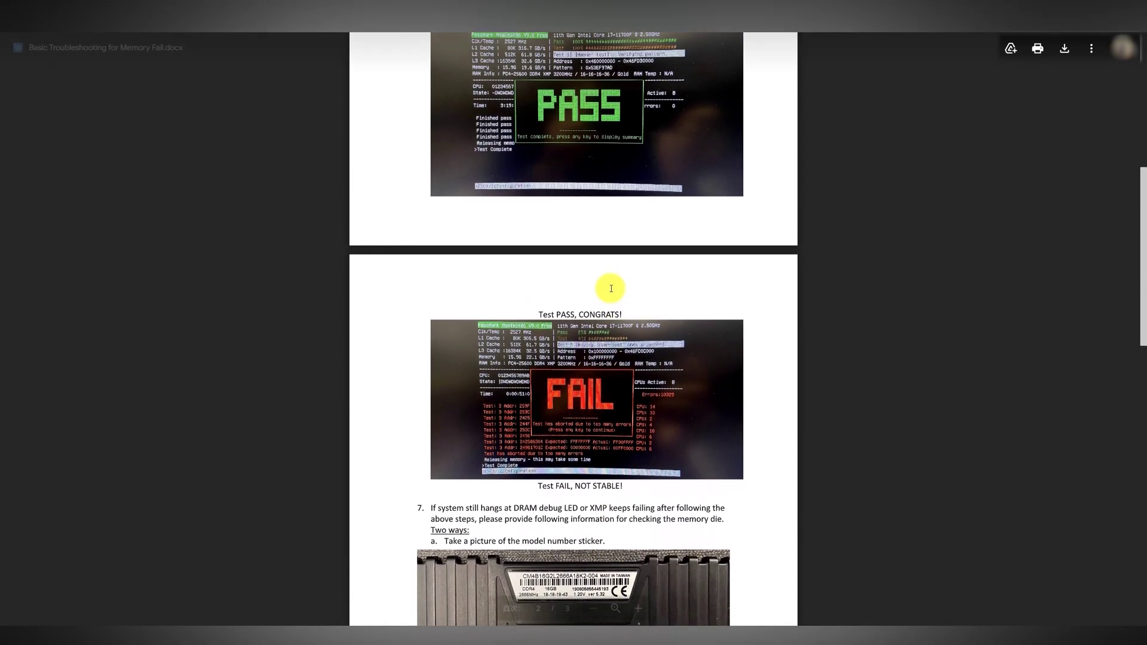
scroll(608, 289, up, 4)
scroll(608, 288, up, 3)
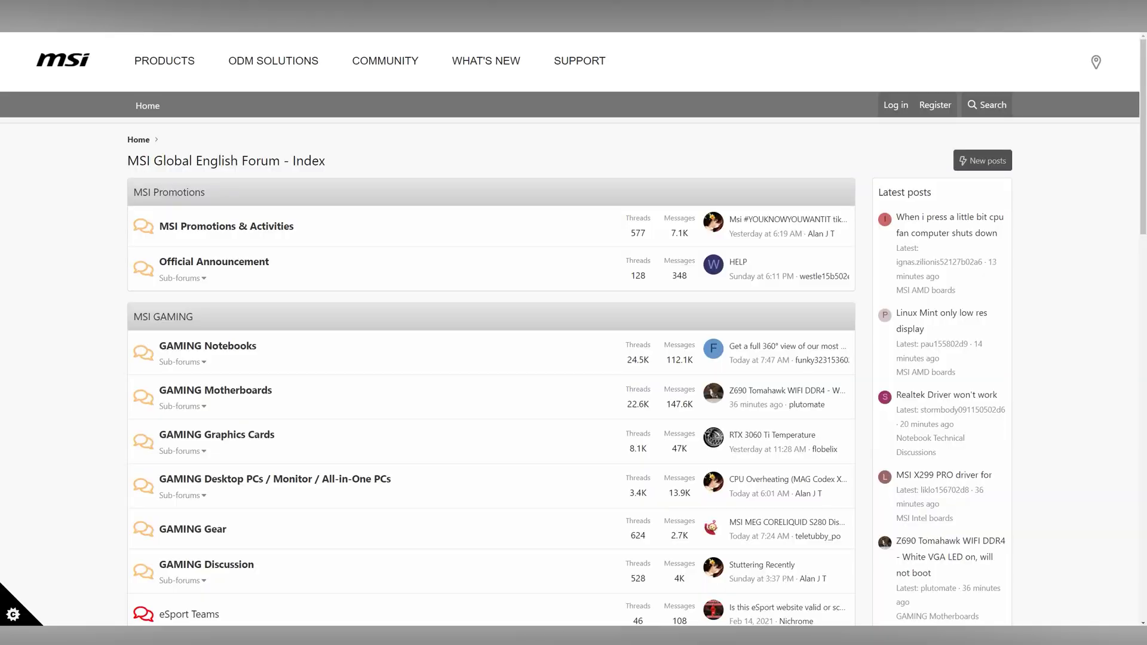
- Open the pinned Helpful Know-How thread in GAMING Motherboards and highlight the Memory XMP Fail link
click(222, 394)
scroll(222, 394, down, 3)
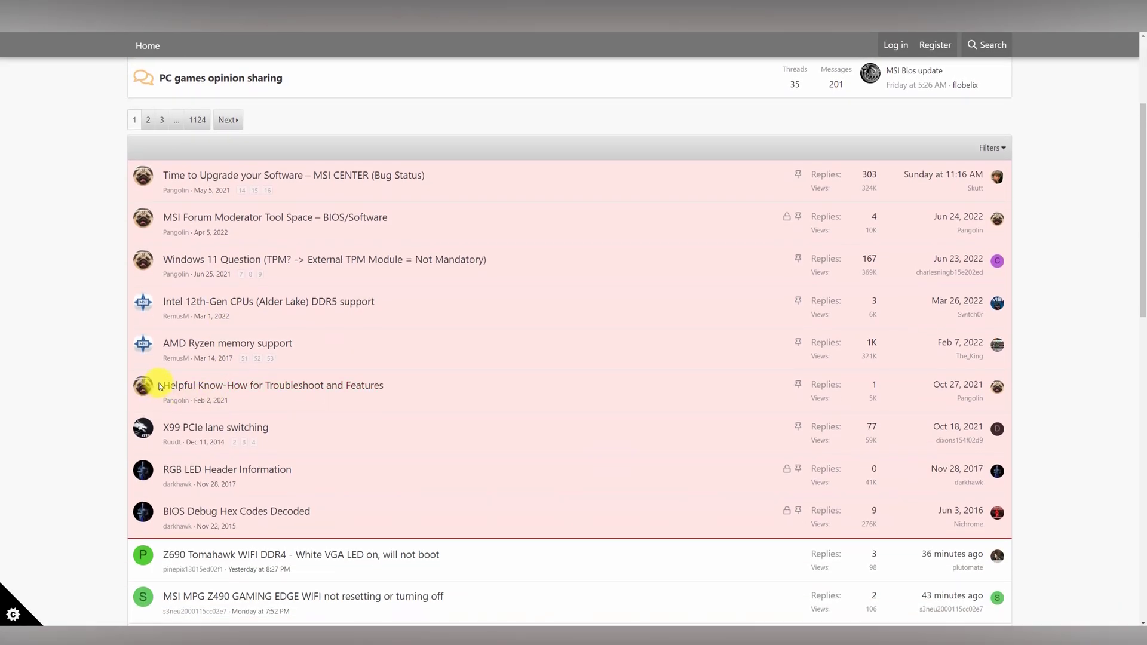
drag(160, 387, 198, 385)
drag(303, 385, 457, 401)
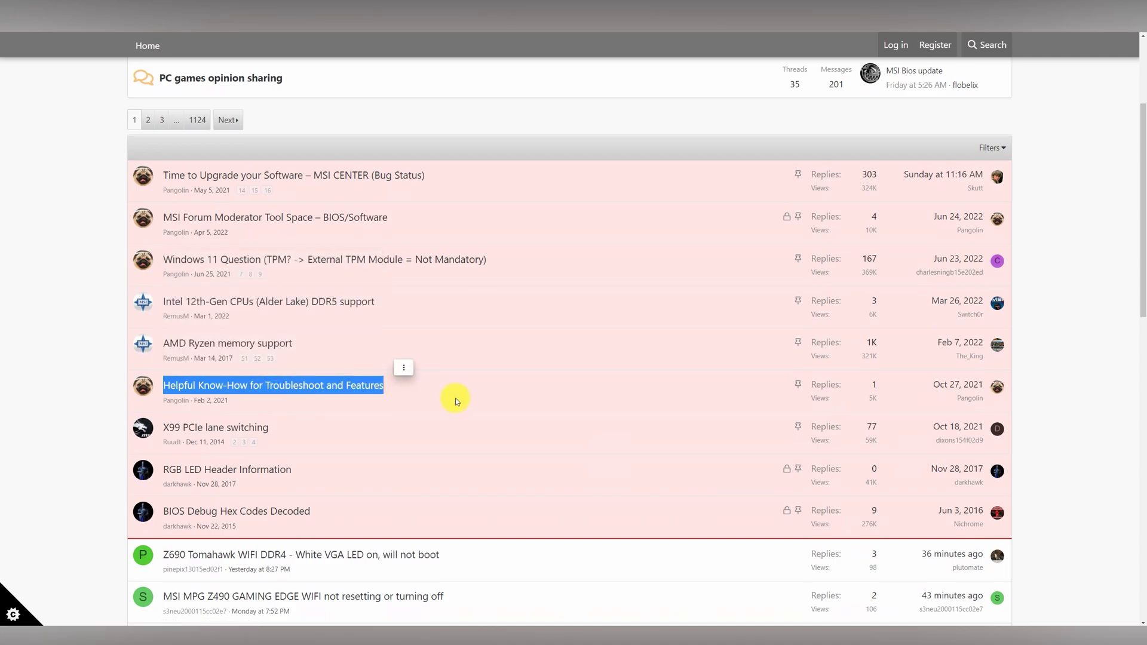
click(341, 388)
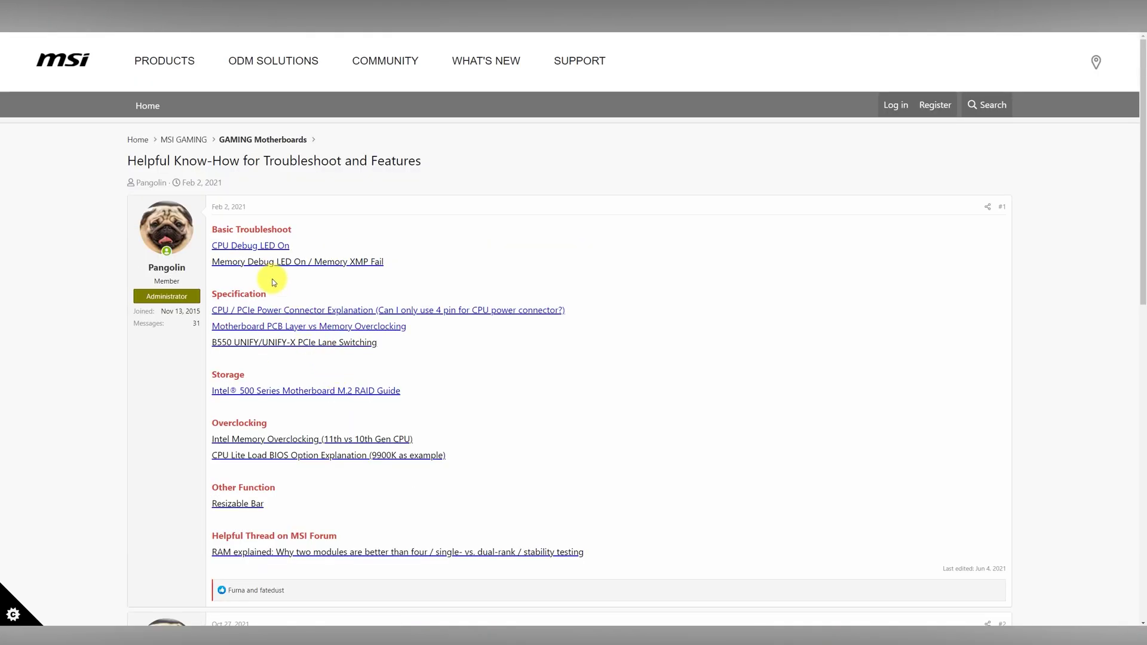
drag(211, 266, 339, 264)
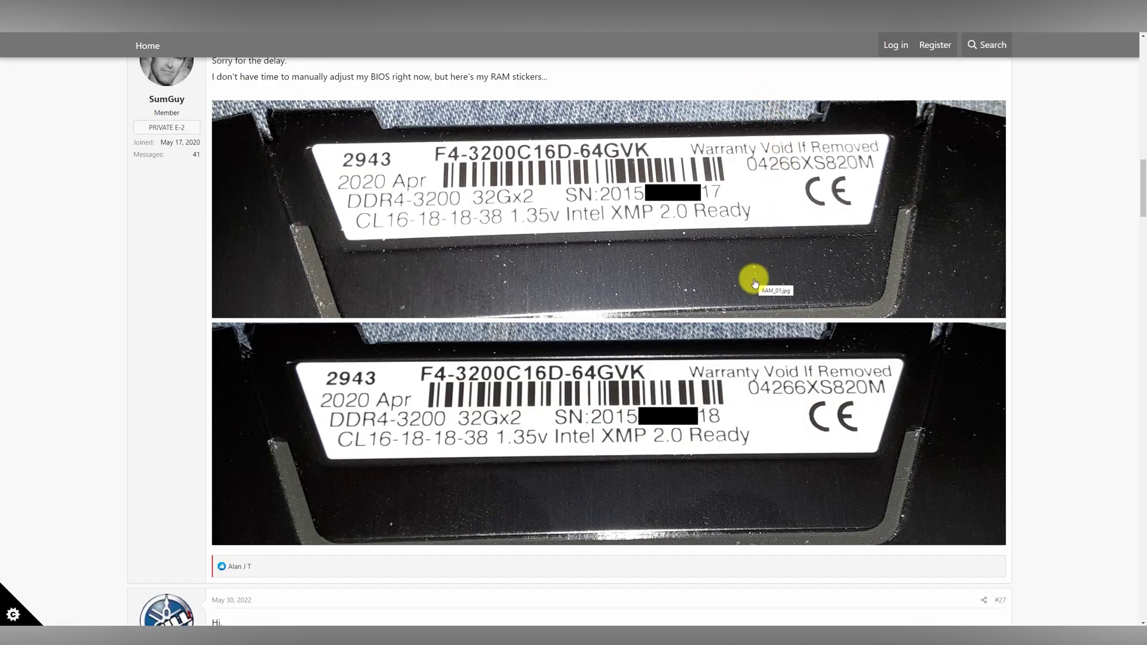
scroll(755, 278, down, 5)
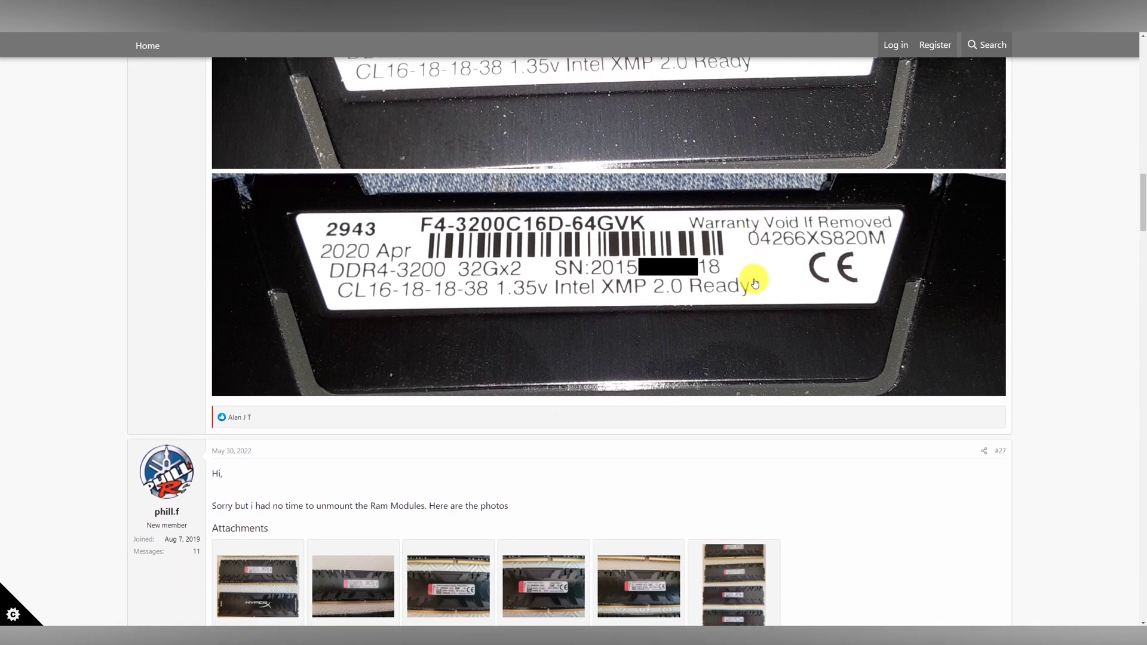
scroll(755, 278, down, 3)
scroll(755, 284, up, 7)
scroll(755, 283, up, 1)
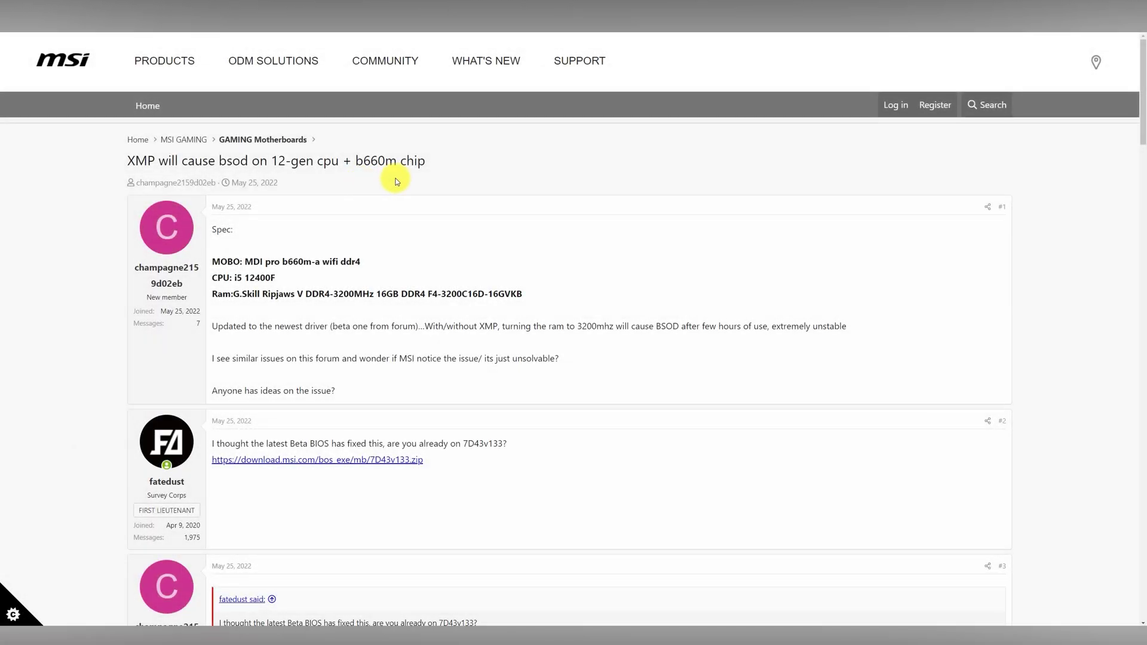
scroll(645, 350, down, 5)
scroll(645, 341, down, 5)
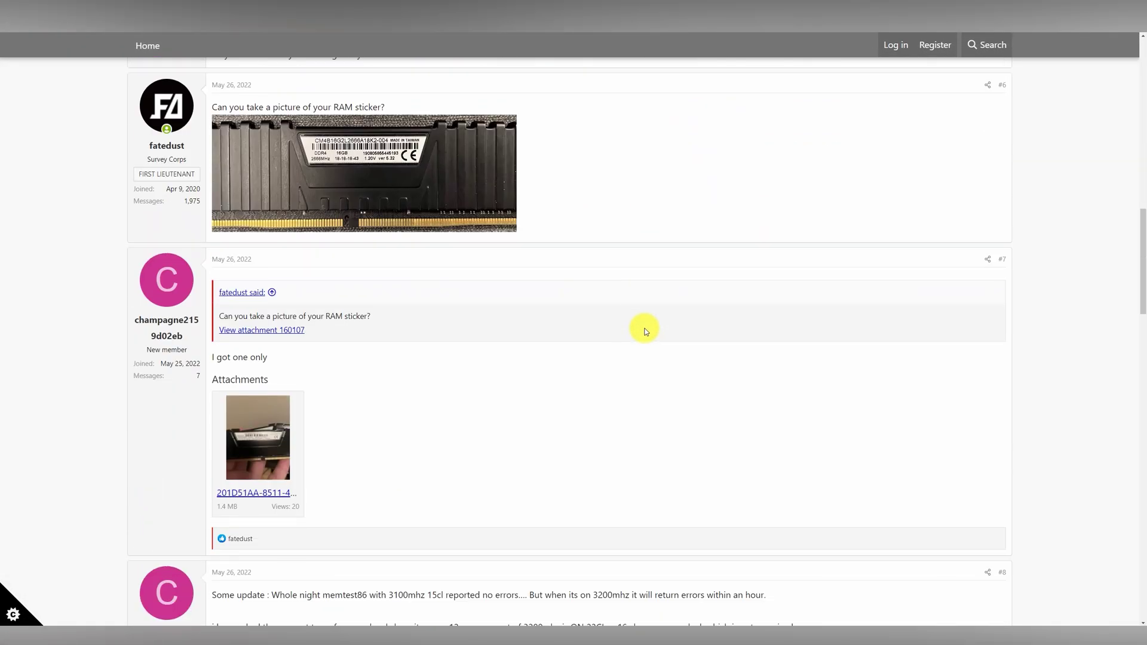
scroll(502, 358, down, 4)
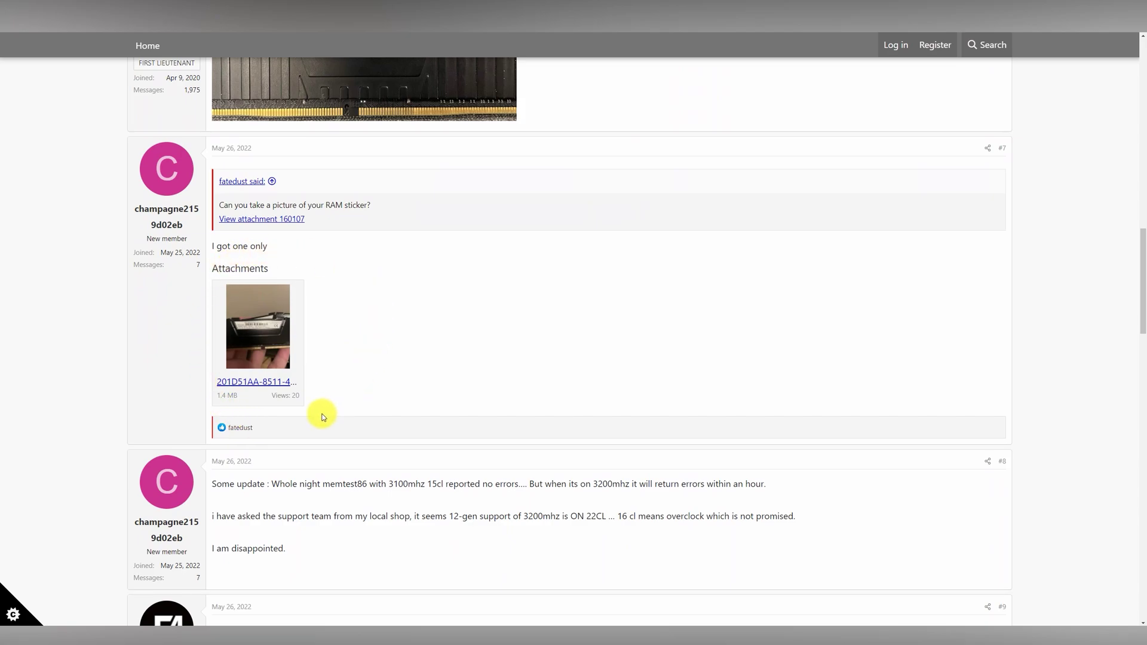
scroll(454, 307, down, 5)
scroll(475, 340, down, 5)
scroll(475, 341, down, 5)
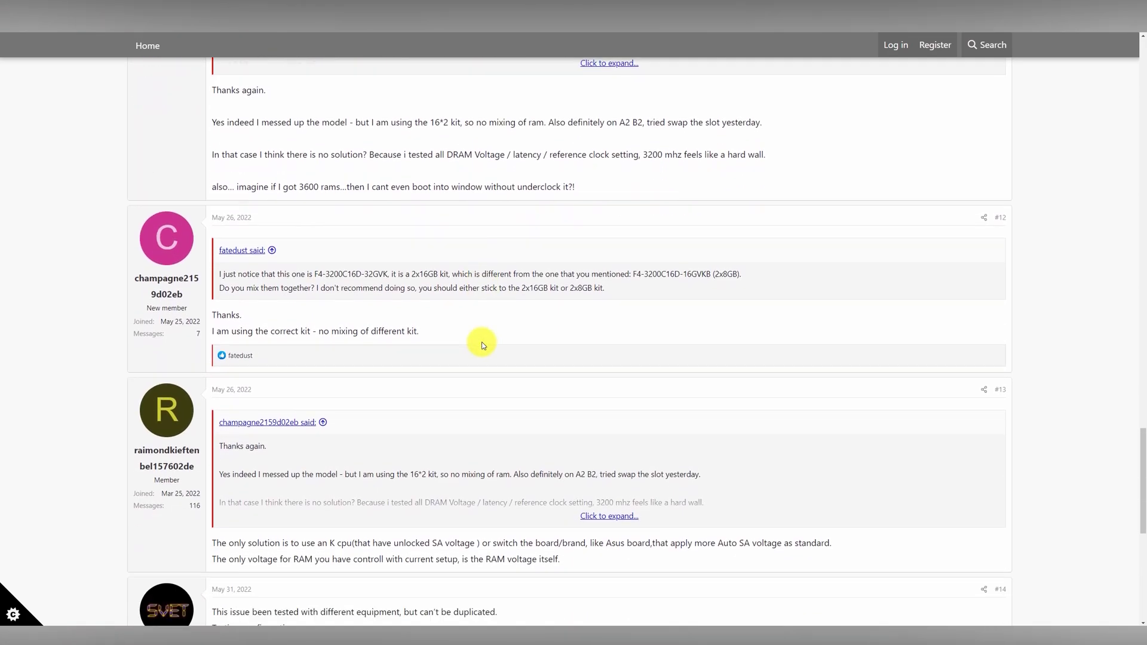
scroll(477, 344, down, 5)
scroll(477, 346, up, 2)
- Highlight key XMP BSOD replies: unreproducible issue, RMA advice, MSI's duplication, and the BIOS update link
drag(229, 223, 438, 223)
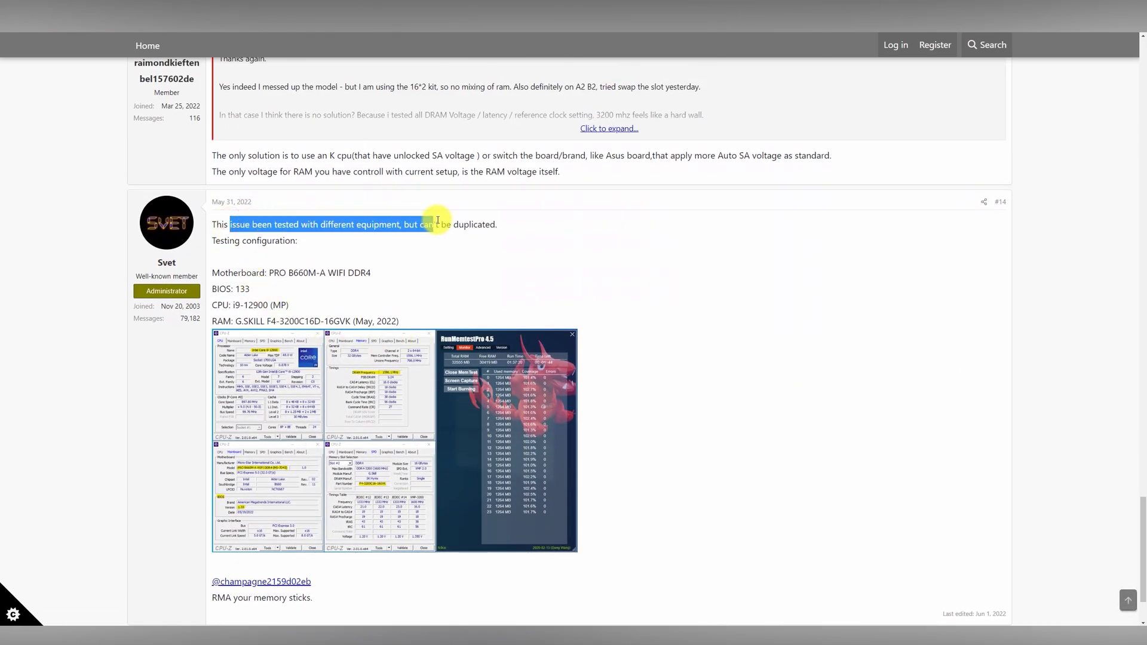
click(398, 292)
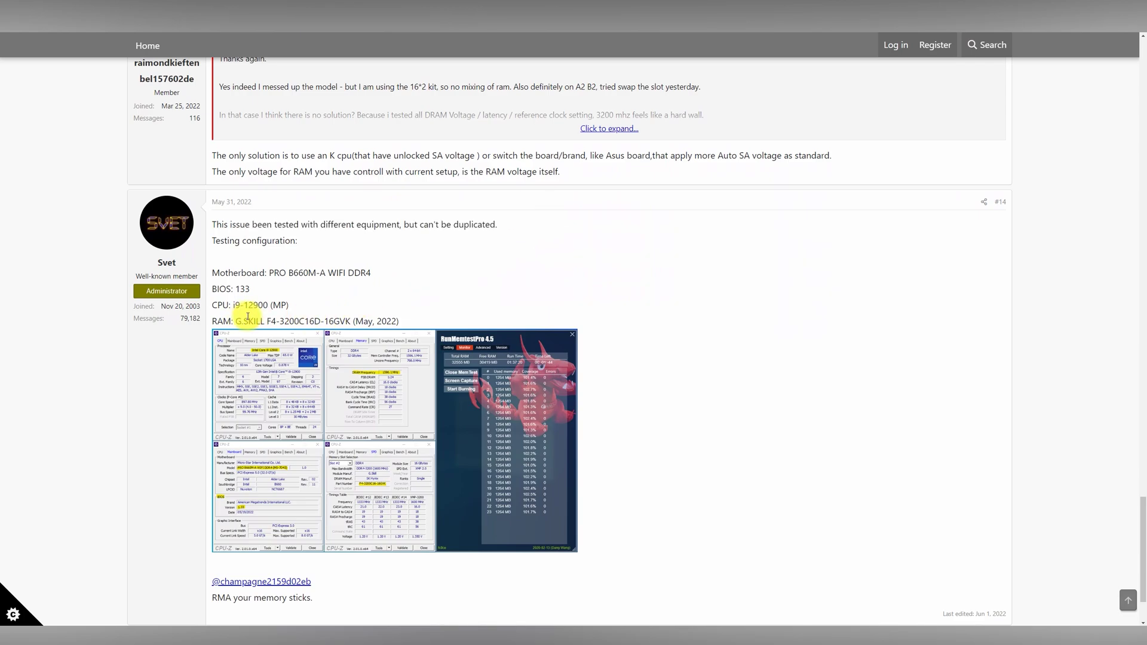
scroll(418, 397, down, 2)
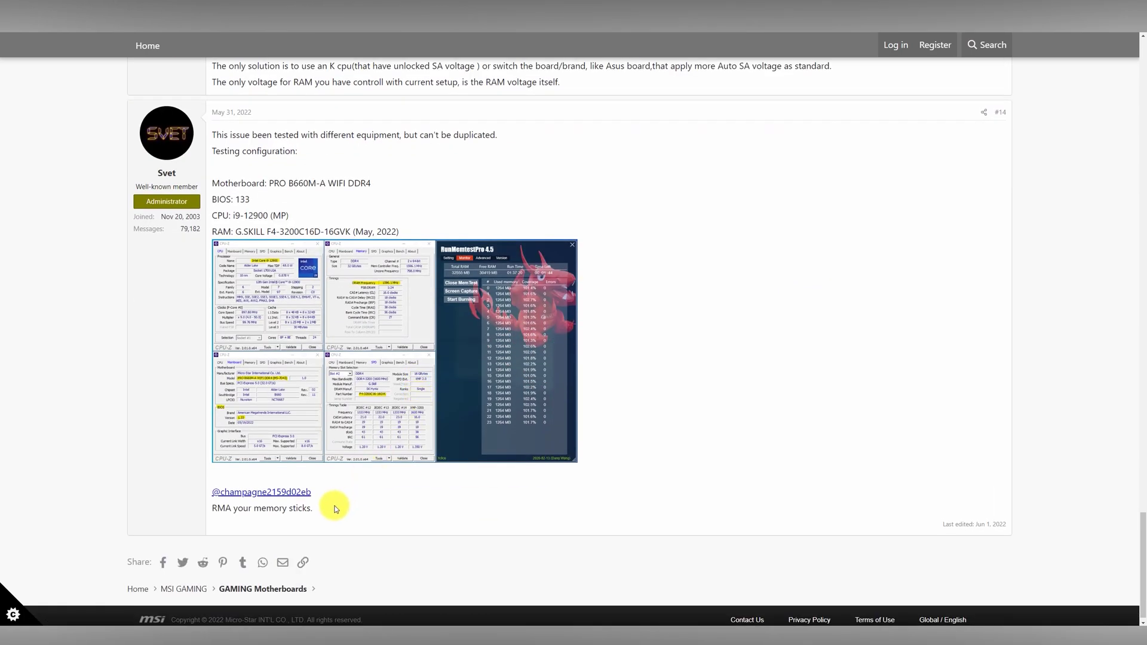
drag(315, 511, 217, 512)
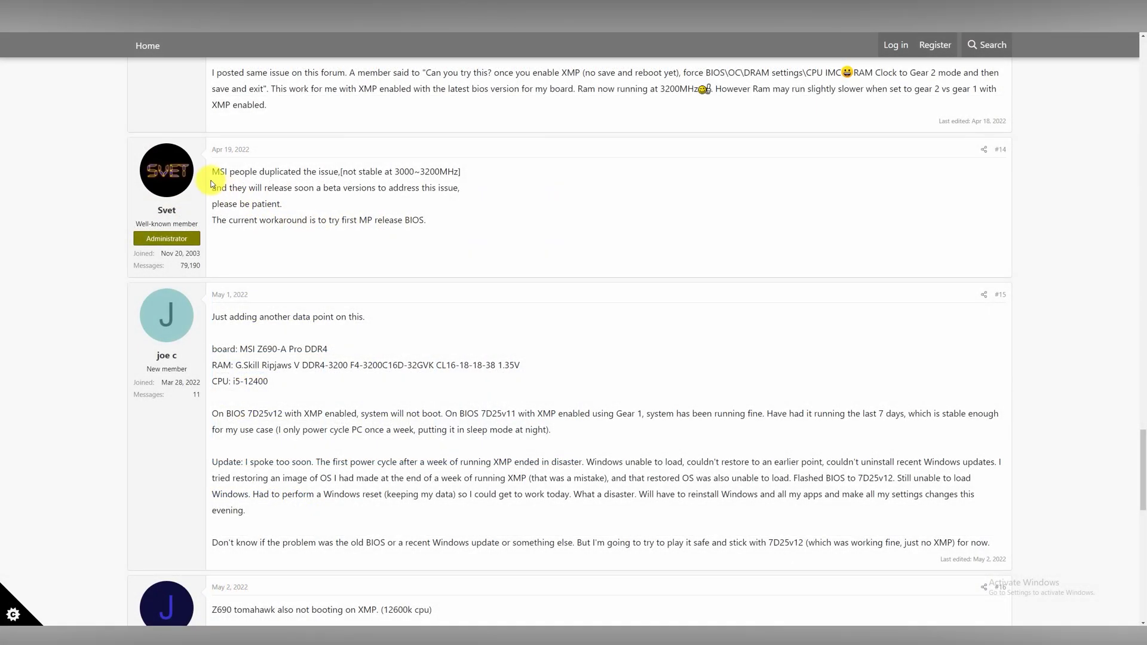
drag(212, 171, 370, 171)
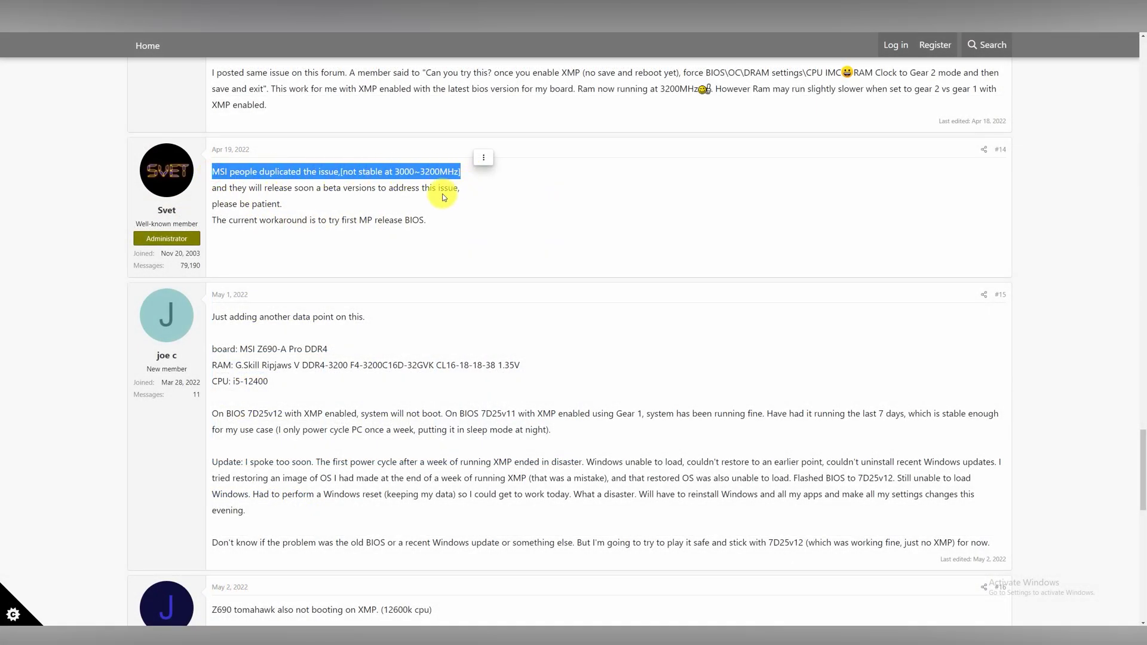
scroll(444, 195, down, 5)
scroll(353, 241, down, 5)
scroll(353, 241, down, 4)
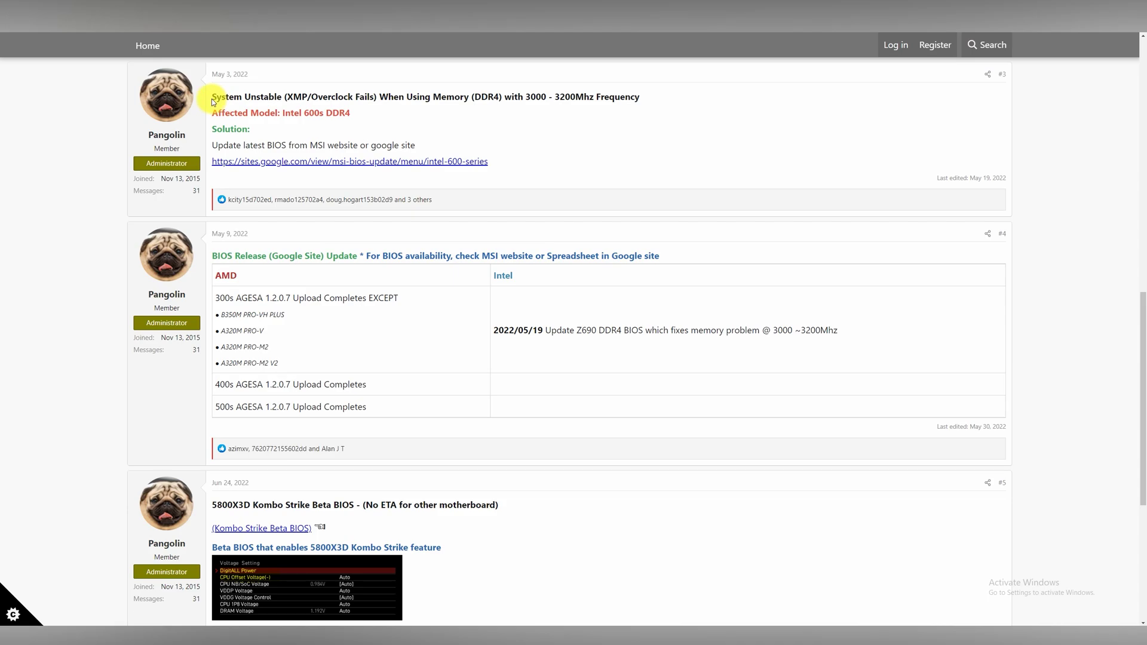
drag(214, 97, 641, 97)
drag(491, 162, 273, 163)
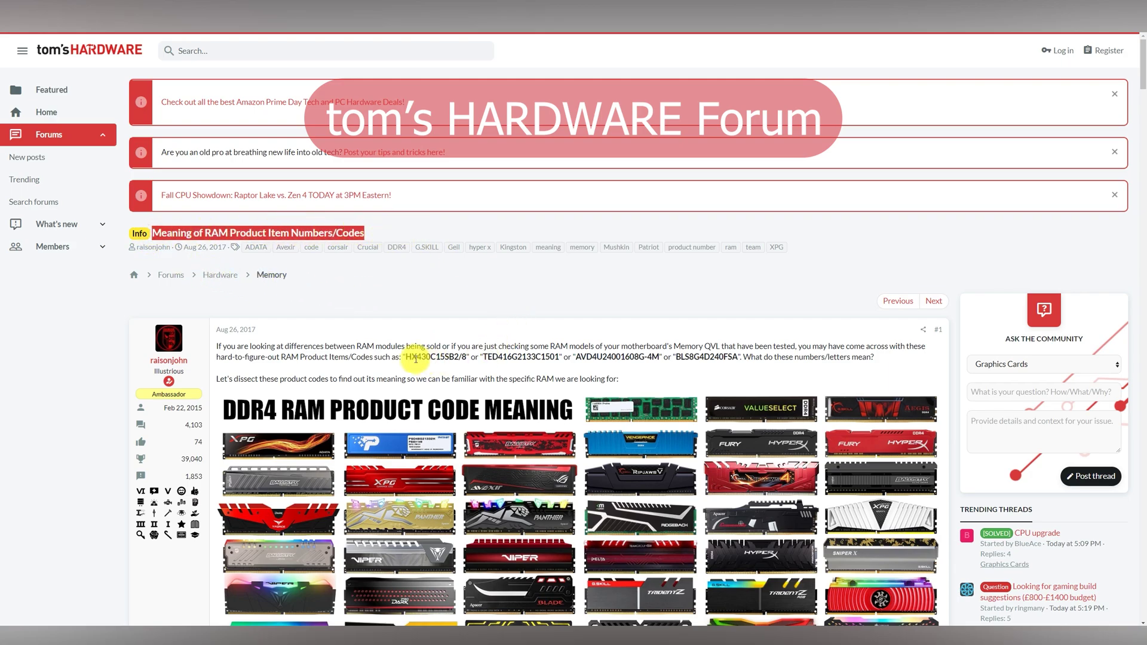
- Clear the highlighted title on the Tom's Hardware RAM product codes thread
click(325, 355)
scroll(325, 350, down, 3)
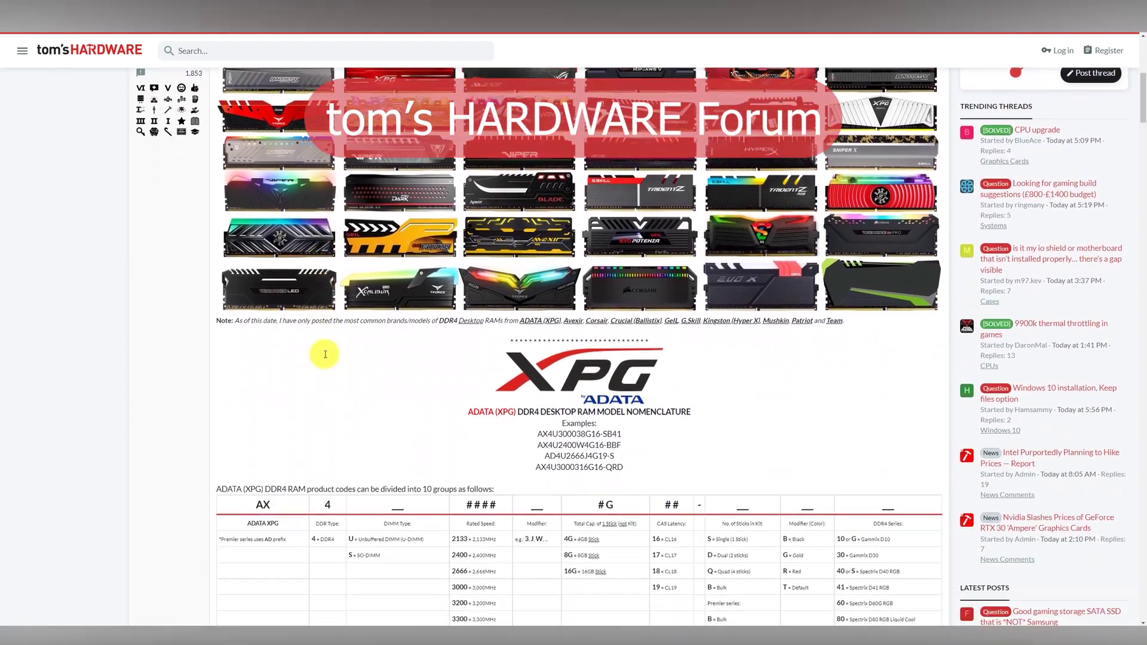
scroll(316, 289, down, 5)
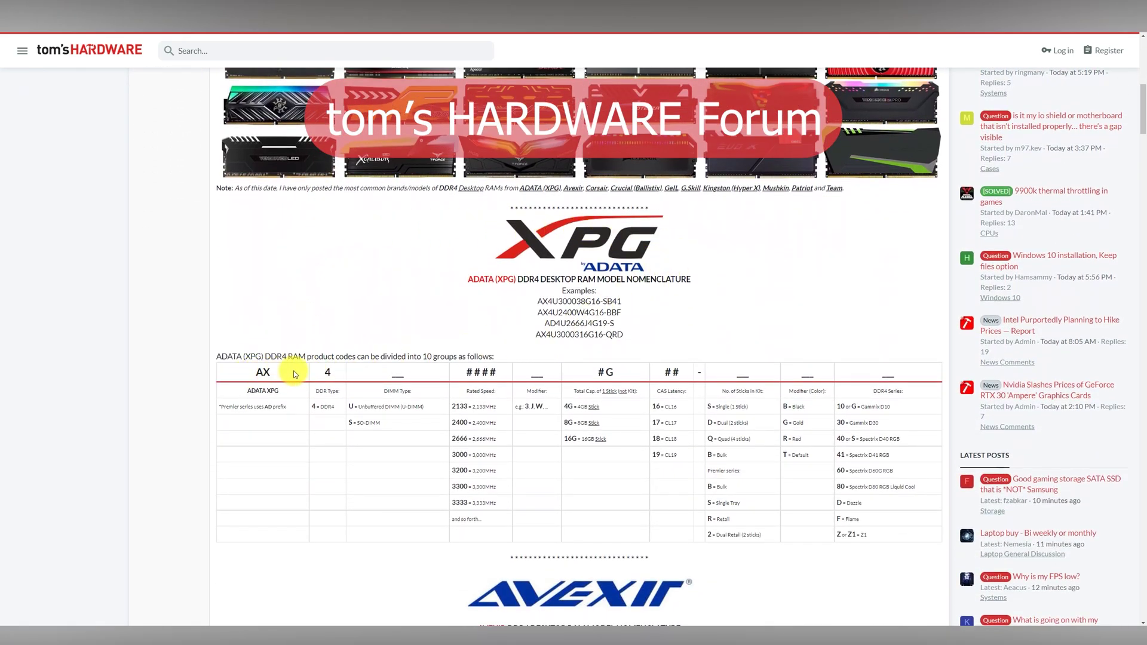
scroll(876, 373, down, 3)
scroll(762, 403, down, 2)
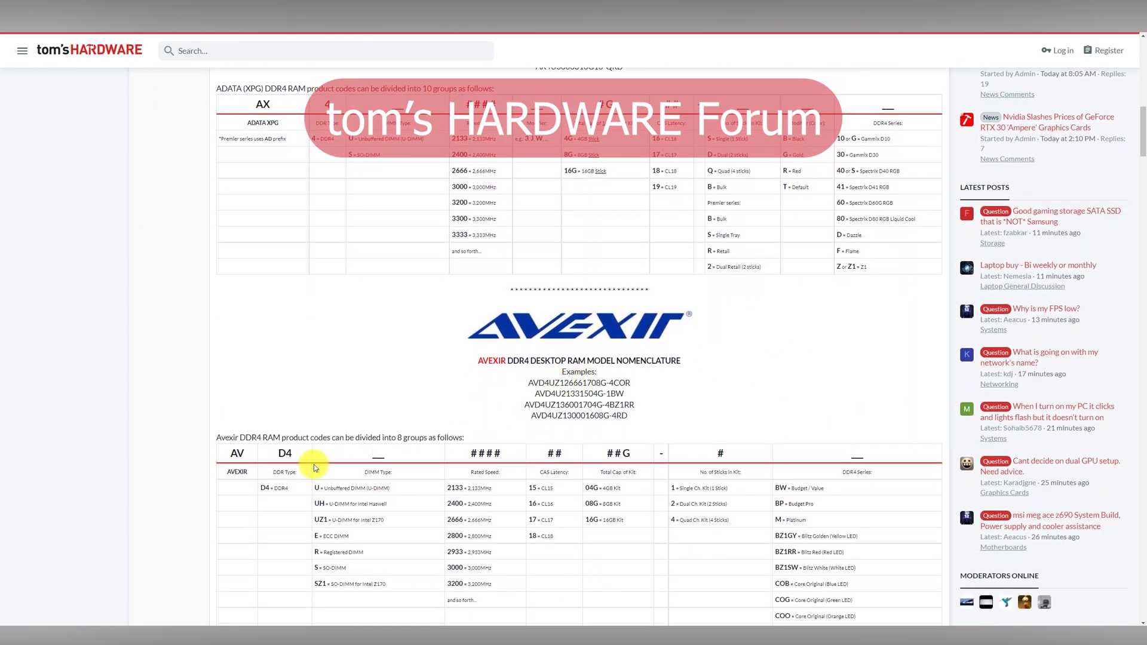
scroll(690, 456, down, 4)
scroll(691, 439, down, 3)
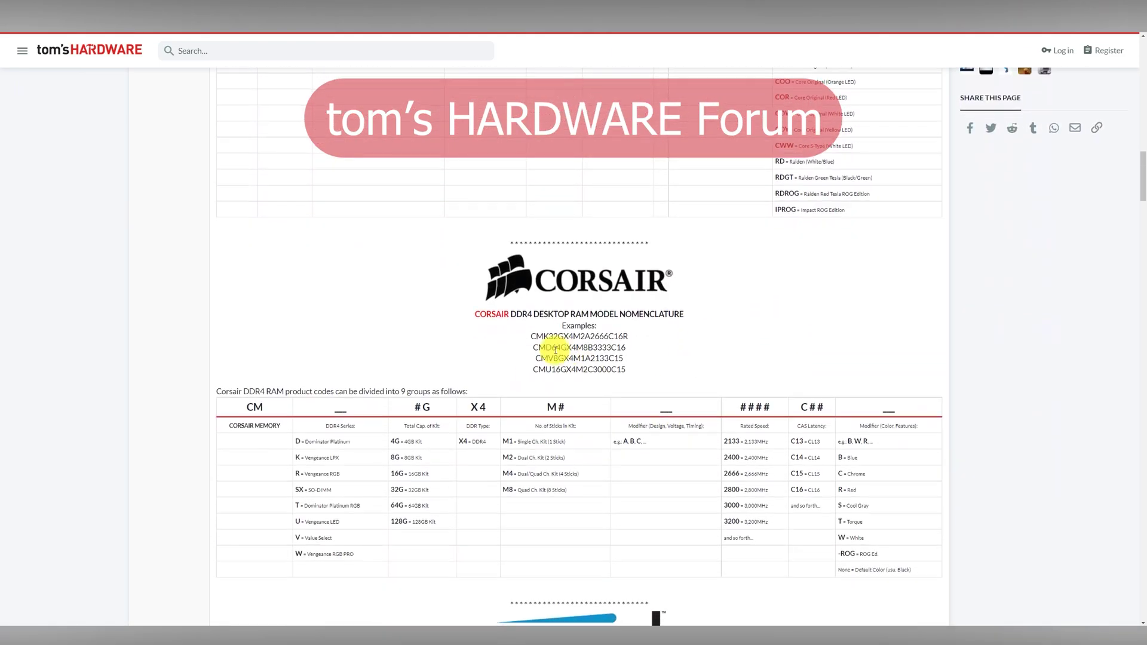
scroll(538, 360, down, 1)
scroll(825, 403, down, 3)
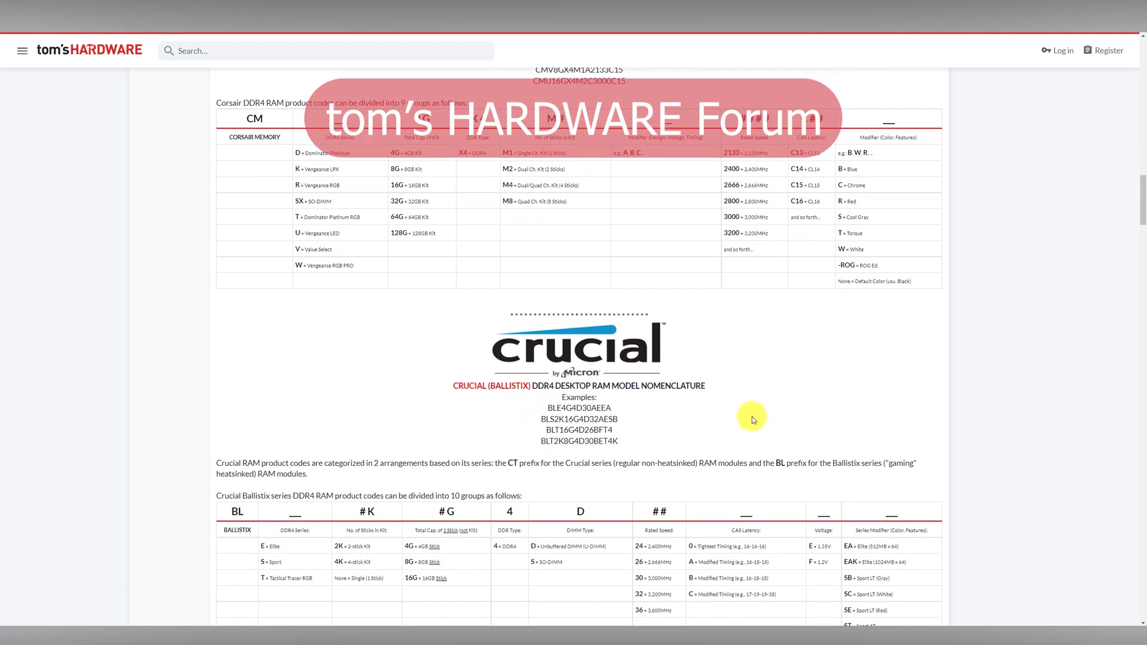
scroll(753, 412, down, 2)
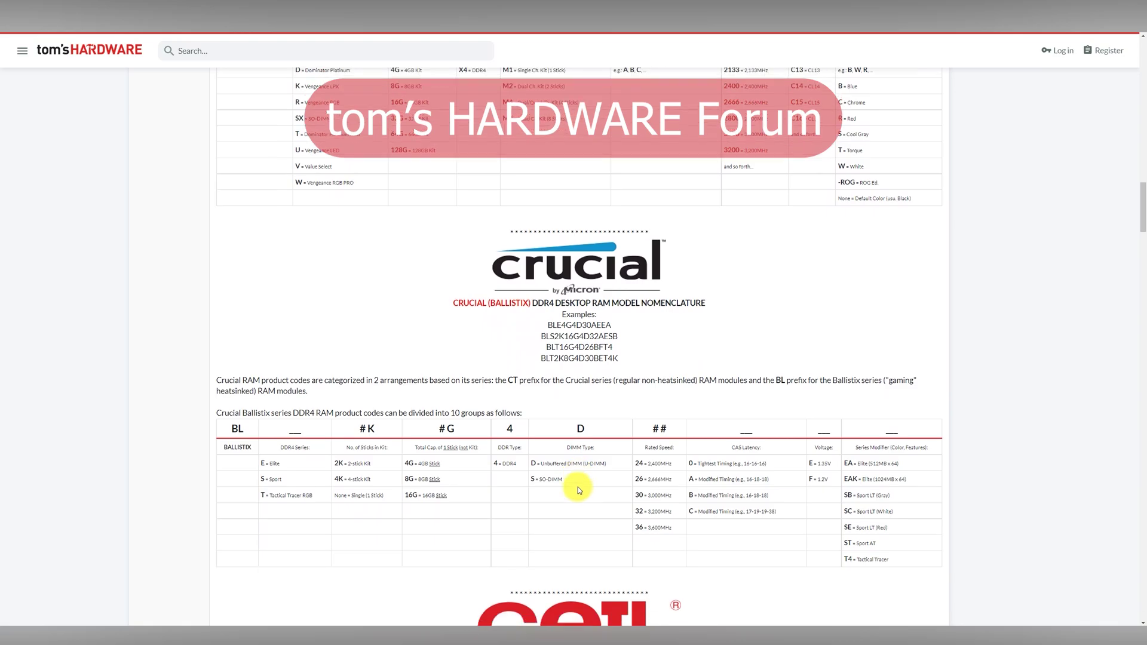
scroll(831, 445, down, 2)
scroll(449, 485, down, 2)
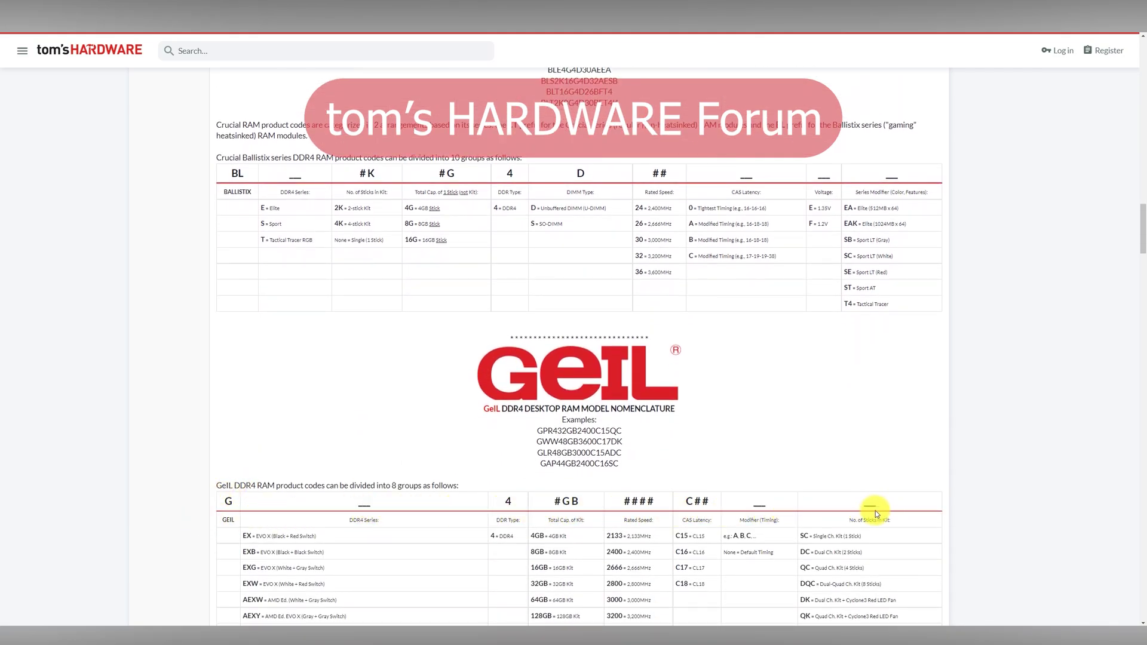
scroll(497, 517, down, 5)
scroll(406, 488, down, 3)
scroll(386, 489, down, 2)
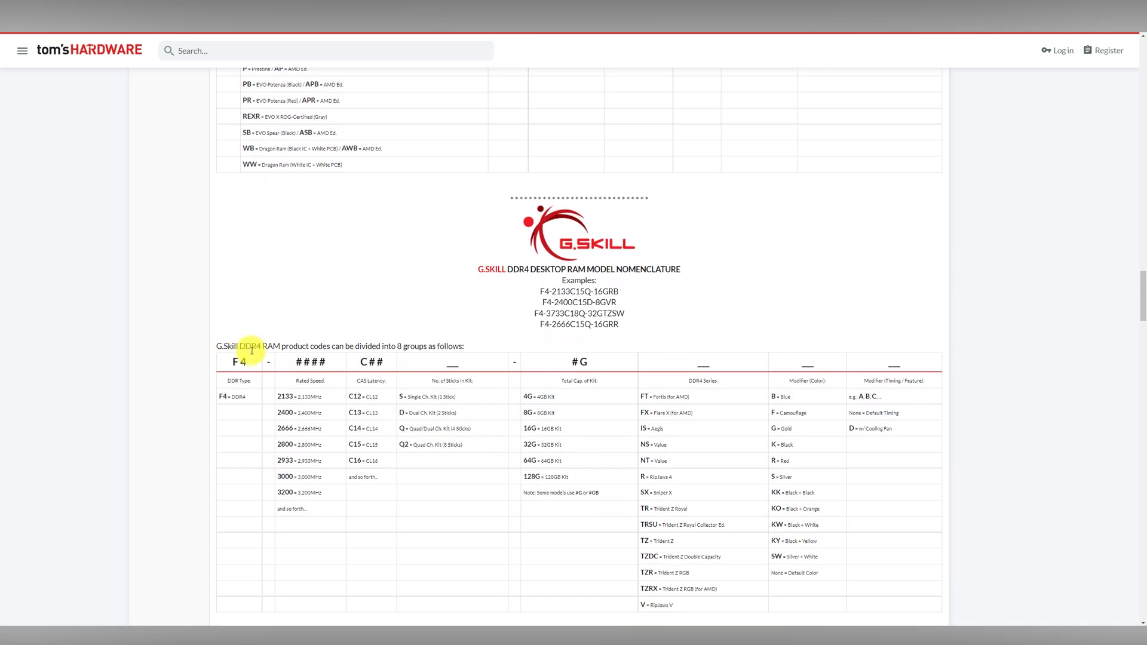